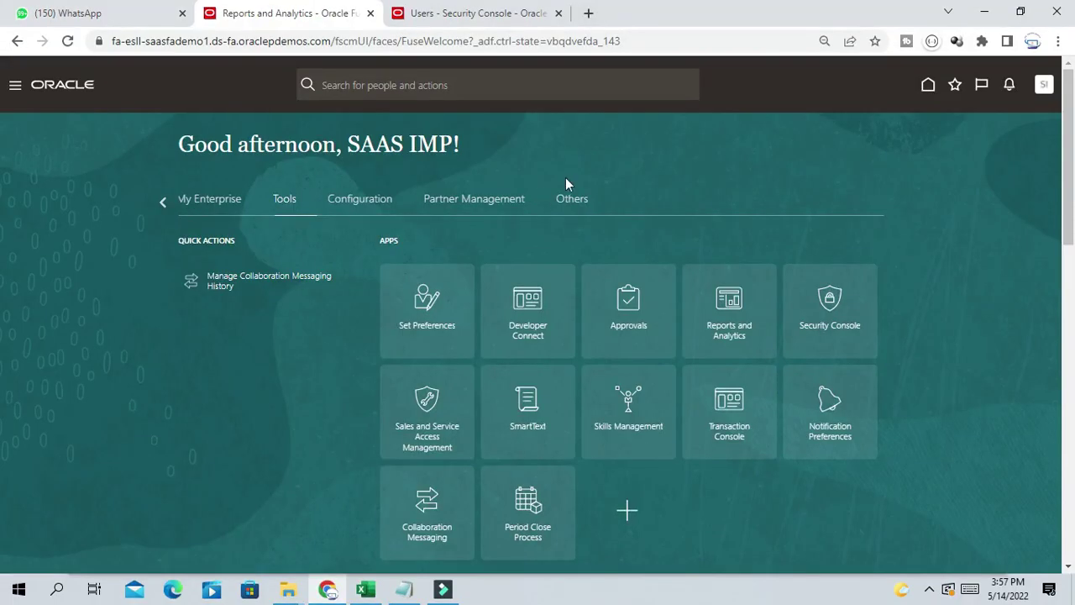
Step: Open Reports and Analytics from the Tools apps and start creating a new report
{"action": "scroll", "coordinate": [532, 245], "scroll_direction": "down", "scroll_amount": 3}
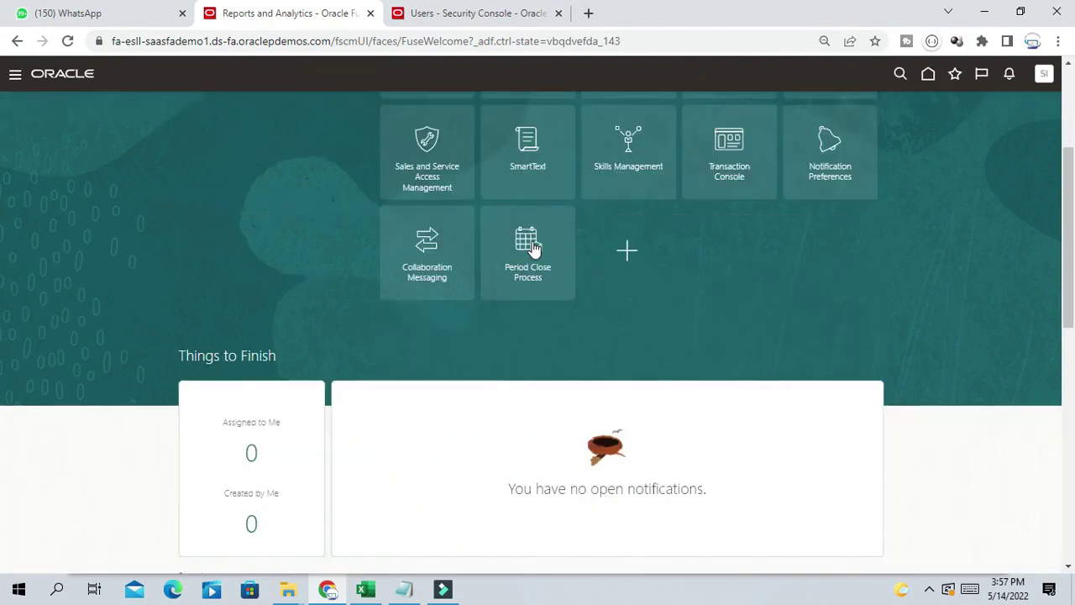
{"action": "scroll", "coordinate": [532, 245], "scroll_direction": "up", "scroll_amount": 3}
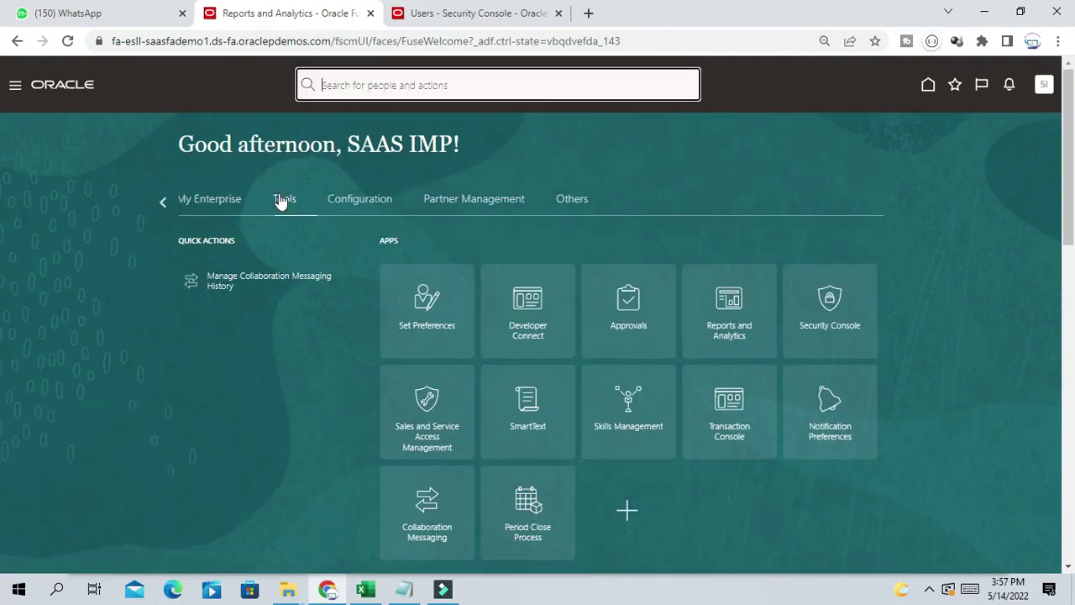
{"action": "left_click", "coordinate": [282, 204]}
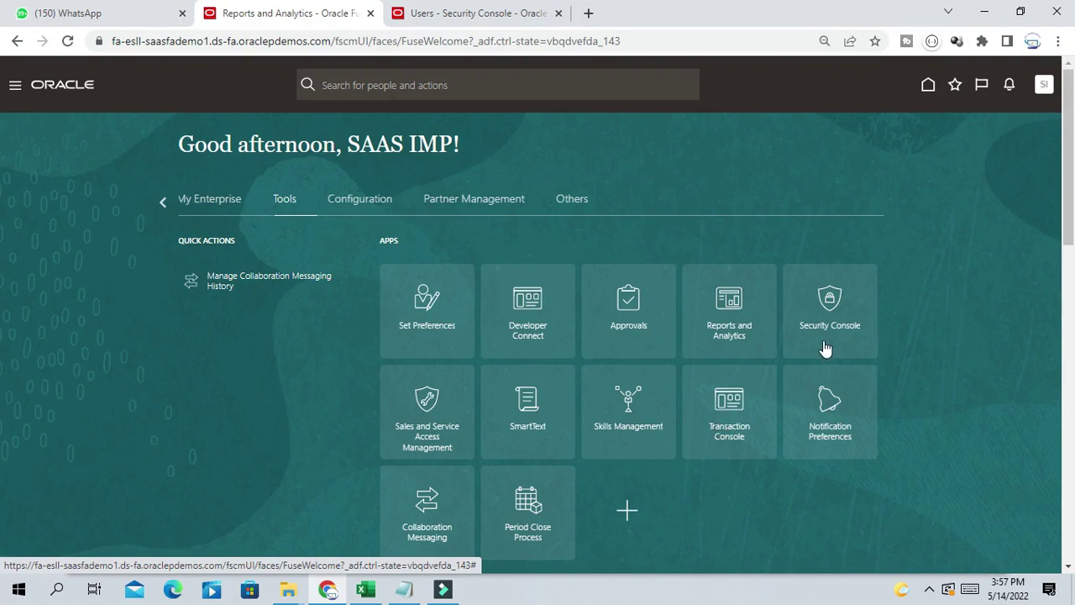
{"action": "left_click", "coordinate": [727, 304]}
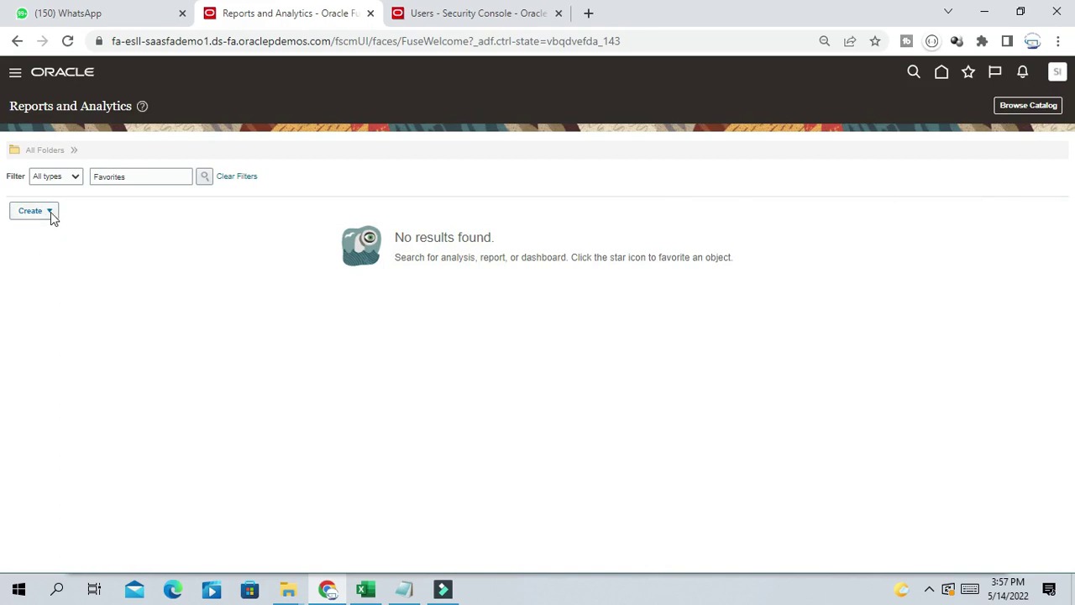
{"action": "left_click", "coordinate": [51, 215]}
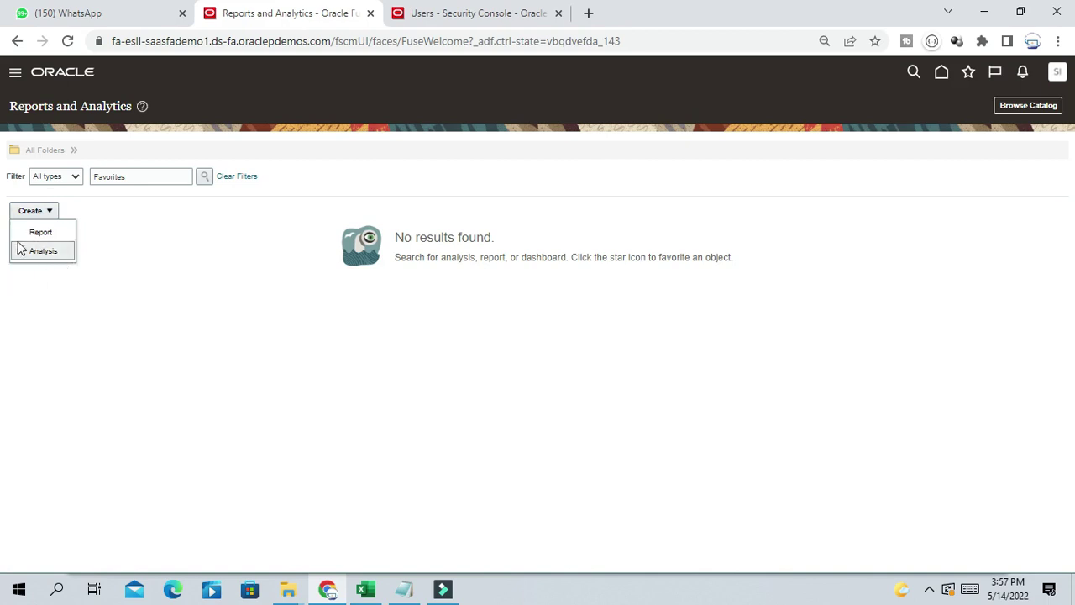
{"action": "left_click", "coordinate": [38, 235]}
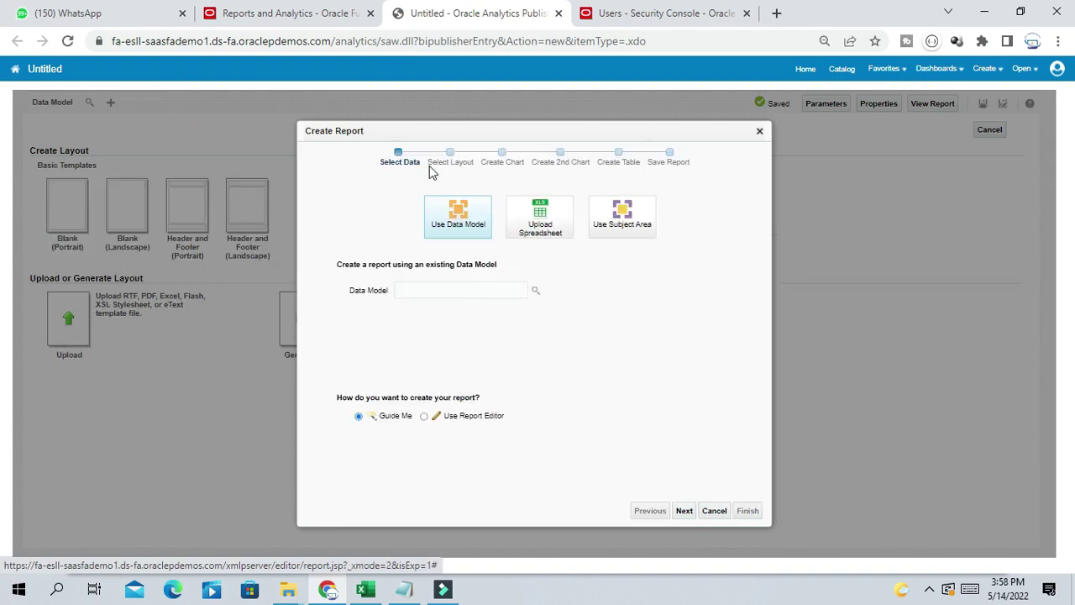
Step: Cancel the guided report creation and start a new data model for the untitled report
{"action": "left_click", "coordinate": [714, 510]}
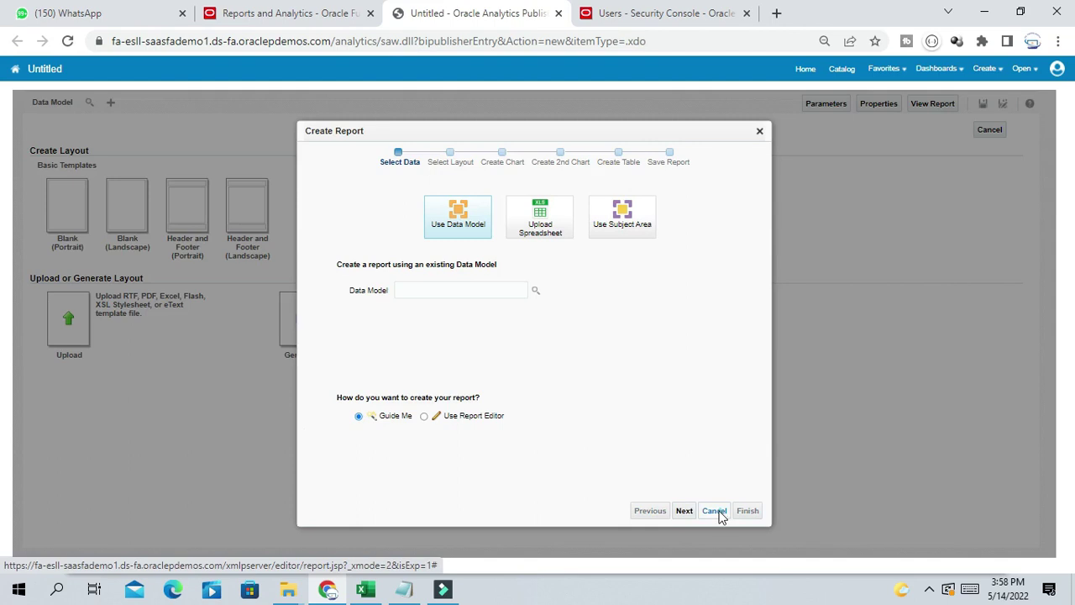
{"action": "left_click", "coordinate": [614, 132]}
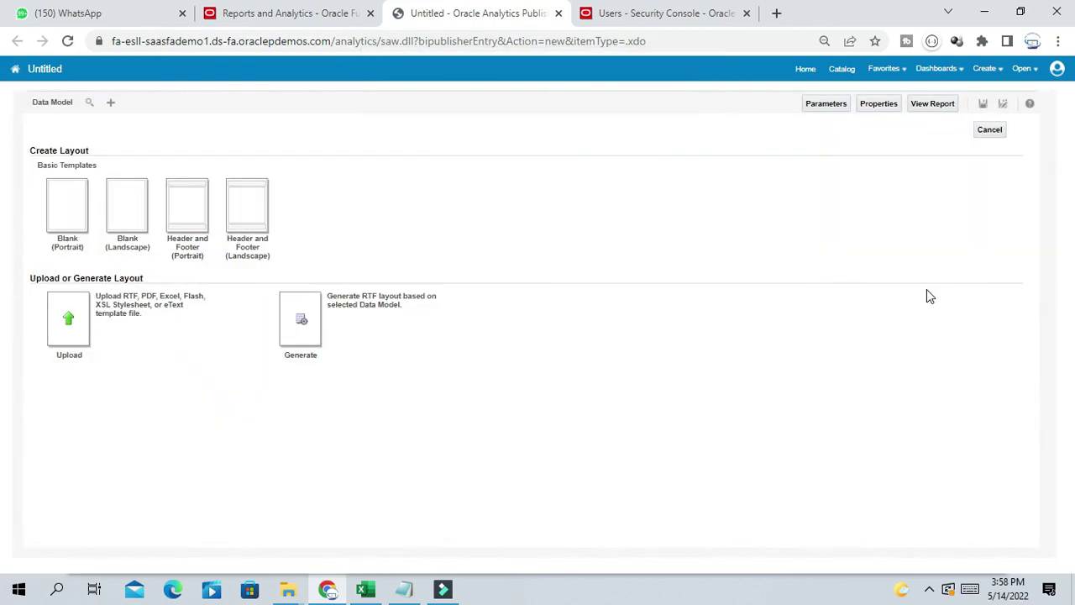
{"action": "left_click", "coordinate": [110, 104]}
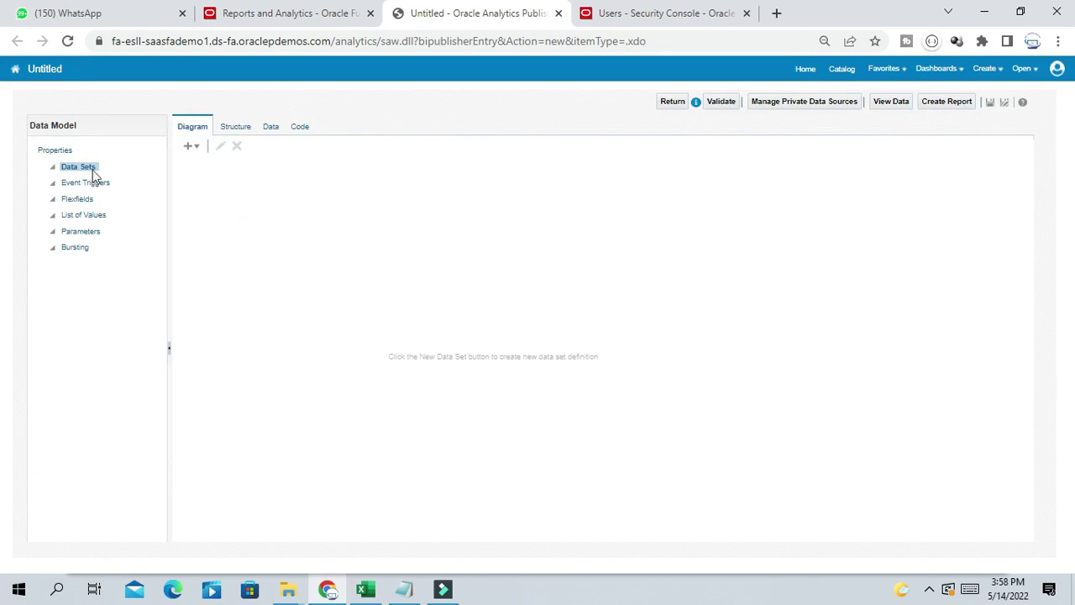
Step: Add a SQL Query data set to the data model and name it GLDATA
{"action": "left_click", "coordinate": [199, 149]}
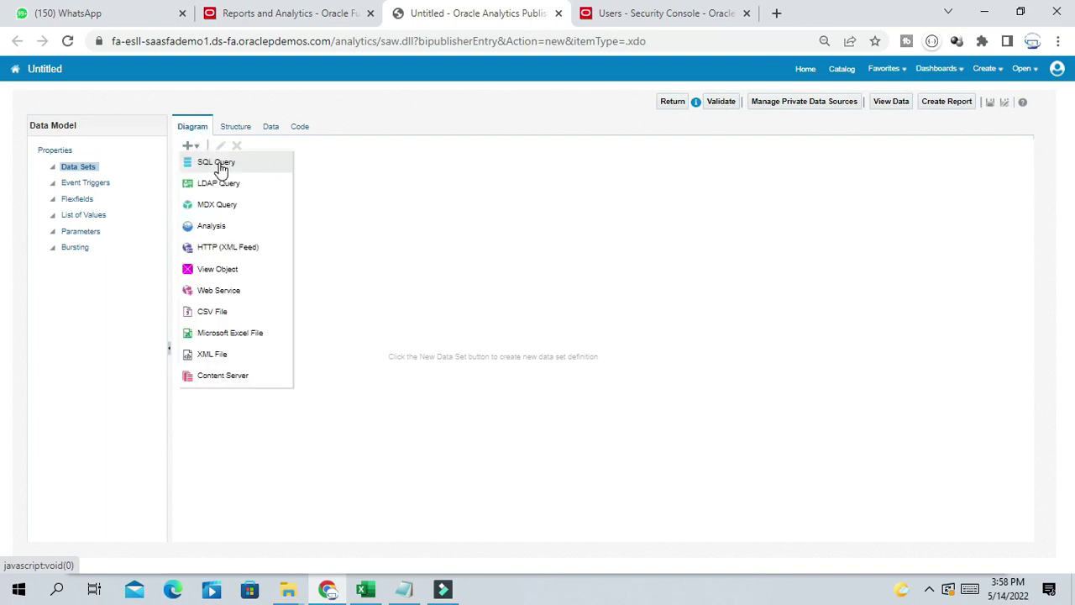
{"action": "left_click", "coordinate": [220, 165]}
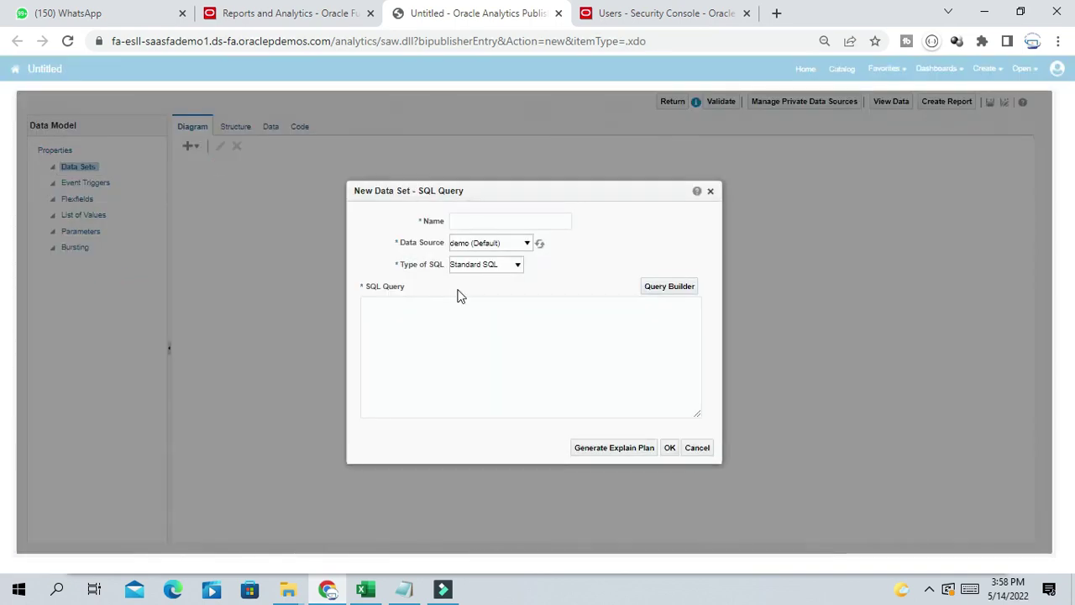
{"action": "left_click", "coordinate": [479, 217]}
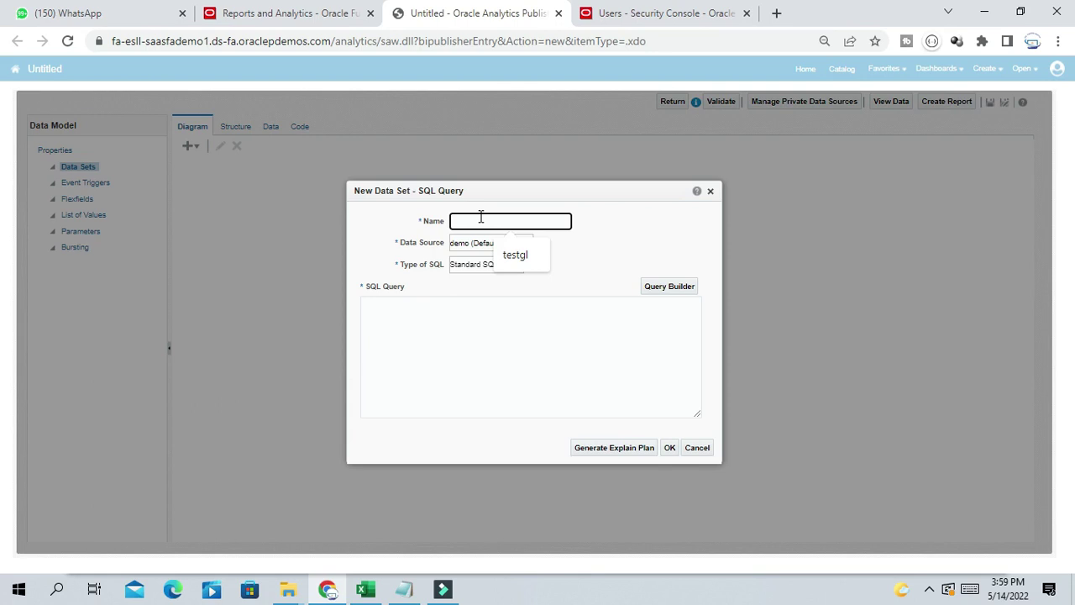
{"action": "type", "text": "gldata"}
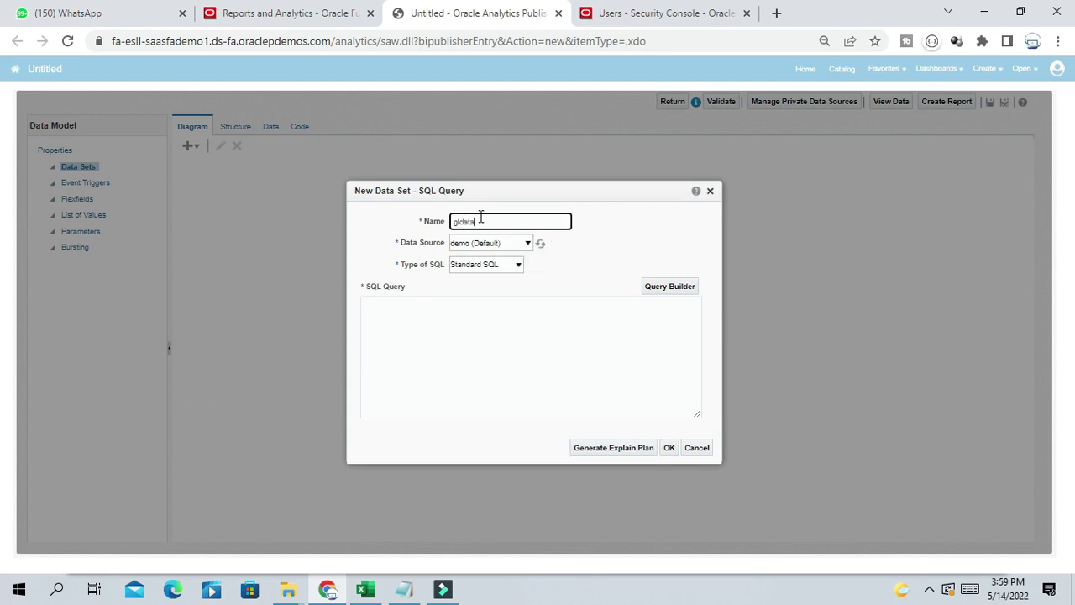
{"action": "key", "text": "BackSpace"}
{"action": "key", "text": "BackSpace"}
{"action": "key", "text": "BackSpace"}
{"action": "key", "text": "BackSpace"}
{"action": "key", "text": "BackSpace"}
{"action": "key", "text": "BackSpace"}
{"action": "type", "text": "GLDATA"}
{"action": "left_click_drag", "start_coordinate": [502, 222], "coordinate": [412, 220]}
Step: Set the data source of the new SQL data set to ApplicationDB_FSCM
{"action": "left_click", "coordinate": [518, 245]}
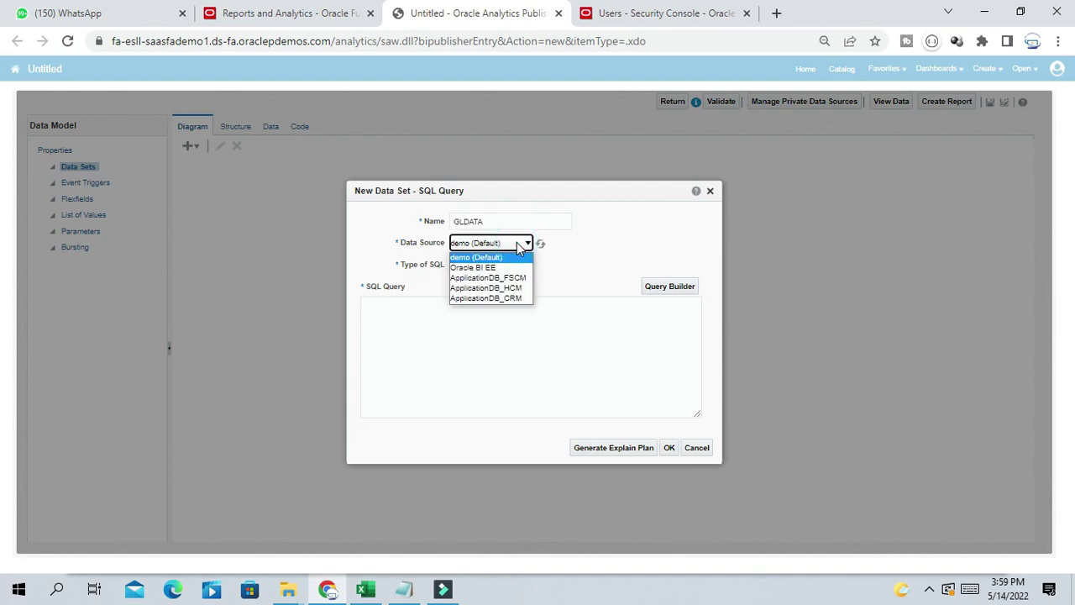
{"action": "left_click", "coordinate": [508, 289]}
{"action": "left_click", "coordinate": [526, 243]}
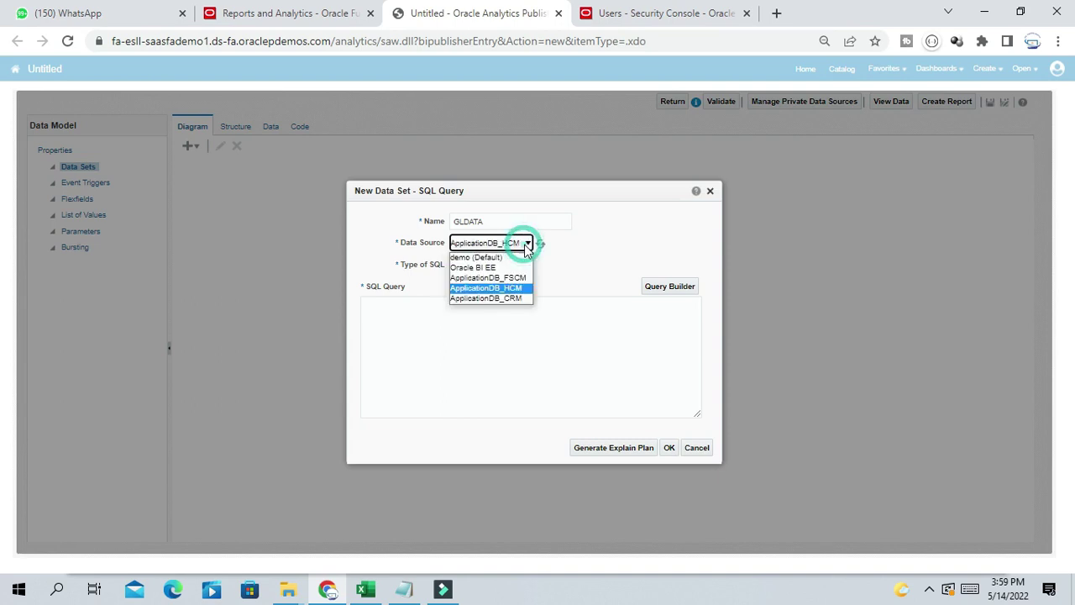
{"action": "left_click", "coordinate": [510, 298]}
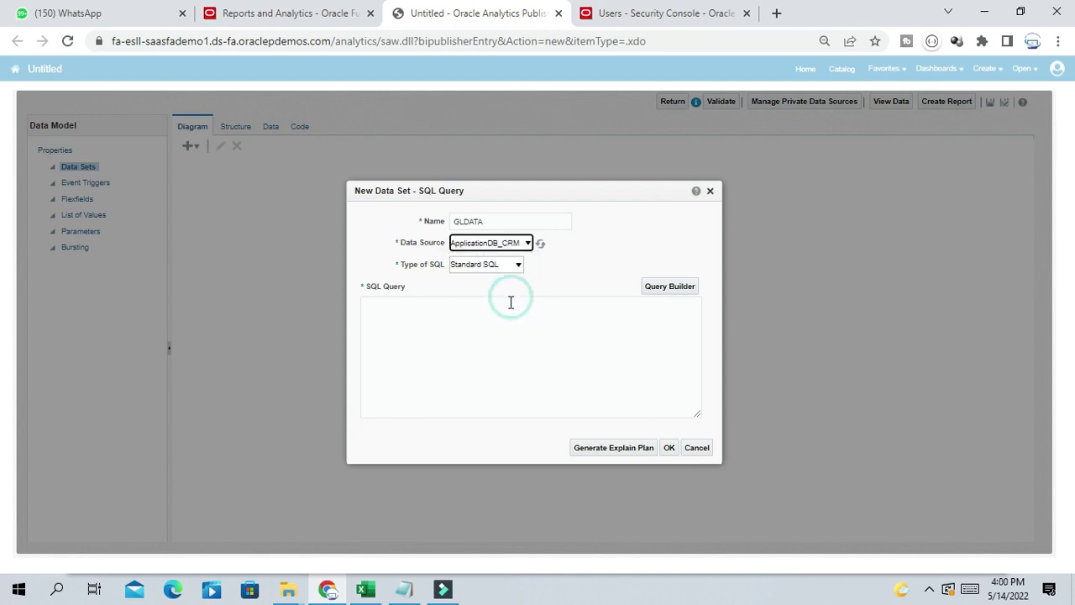
{"action": "left_click", "coordinate": [527, 245]}
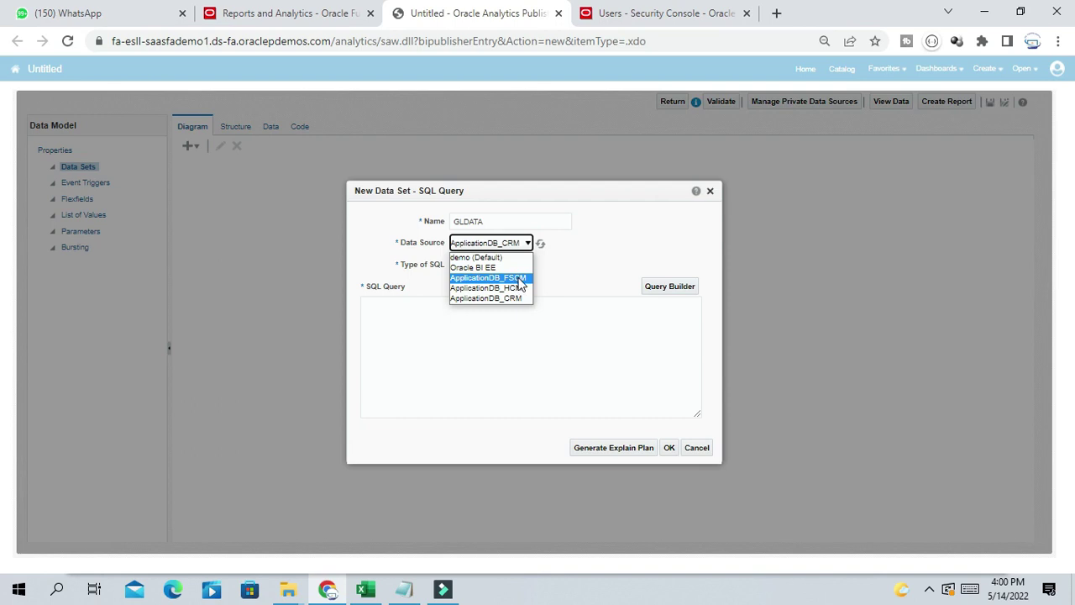
{"action": "left_click", "coordinate": [519, 280]}
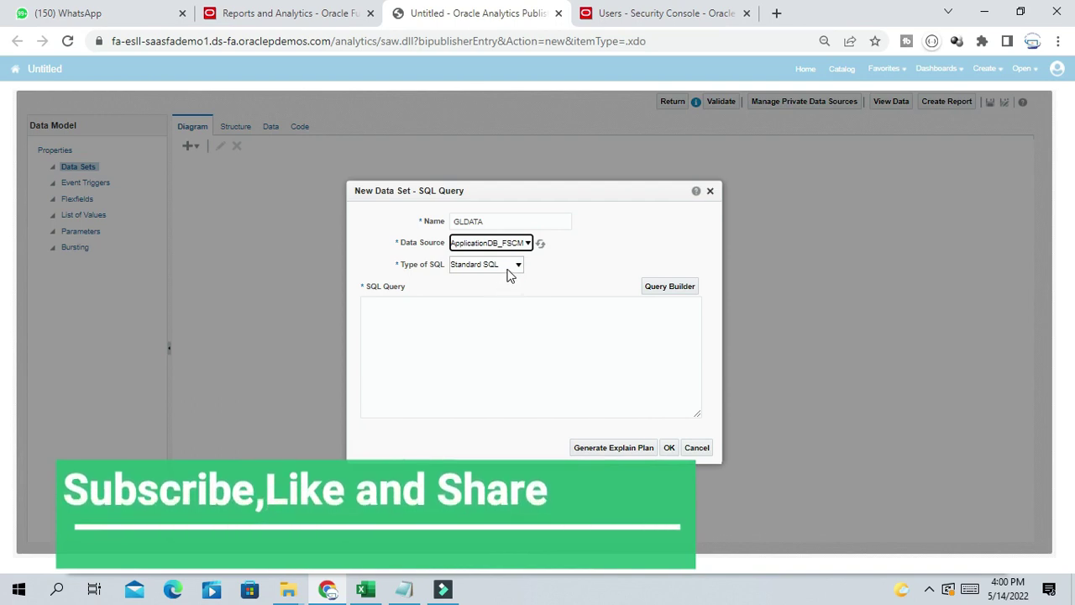
Step: Enter the query SELECT * FROM GL_JE_HEADERS for the data set and create it
{"action": "left_click", "coordinate": [456, 324]}
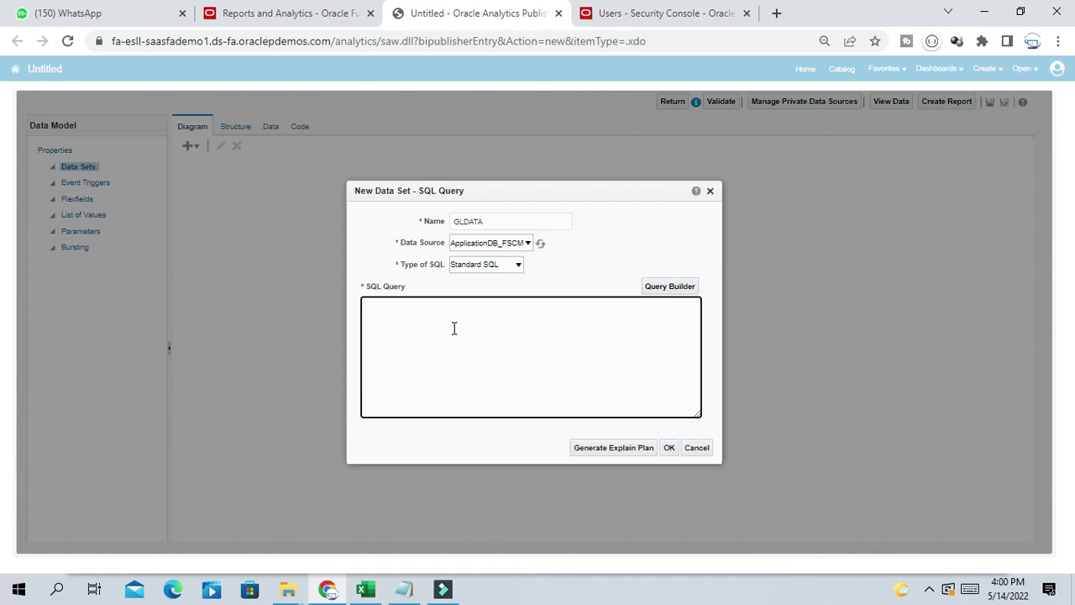
{"action": "type", "text": "SE"}
{"action": "key", "text": "BackSpace"}
{"action": "type", "text": "FROM "}
{"action": "type", "text": "GL_JE_HED"}
{"action": "key", "text": "BackSpace"}
{"action": "type", "text": "ADERS"}
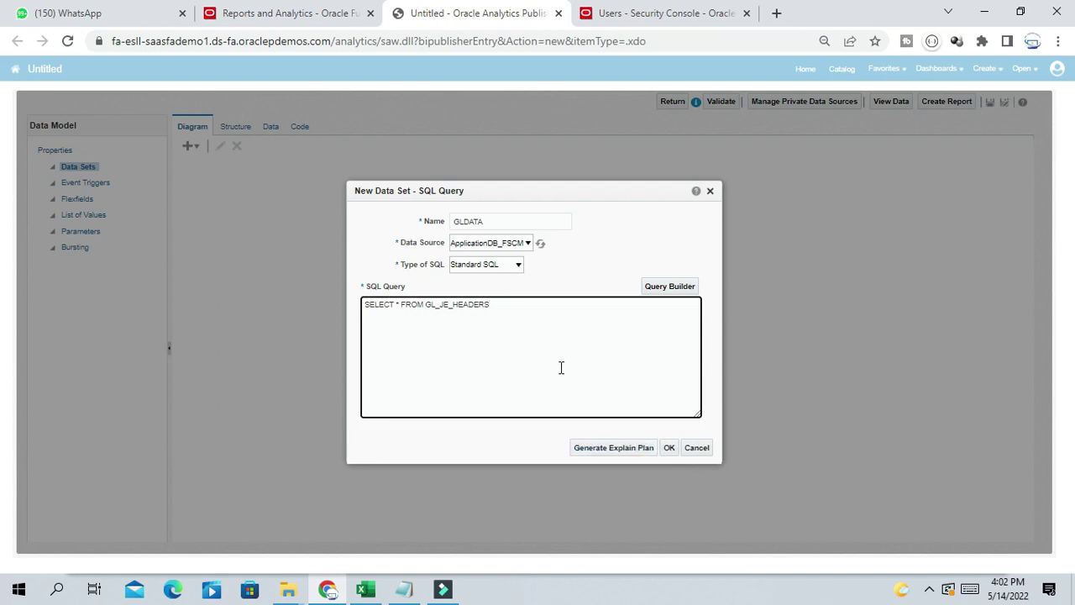
{"action": "left_click", "coordinate": [670, 447]}
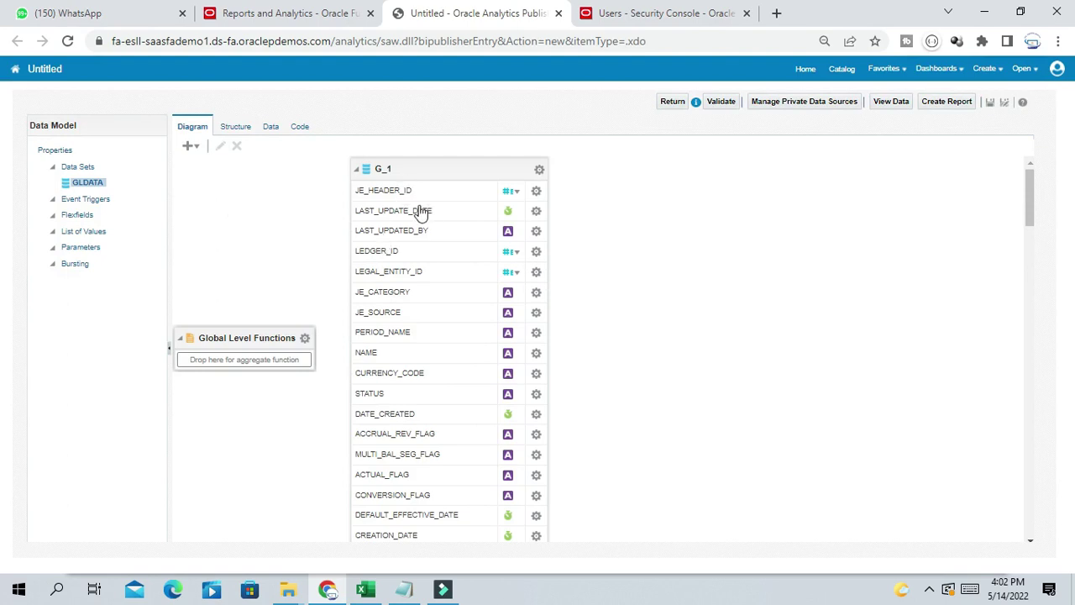
Step: Check the data set's columns, retrieve its data and view the records as a table
{"action": "scroll", "coordinate": [445, 336], "scroll_direction": "down", "scroll_amount": 5}
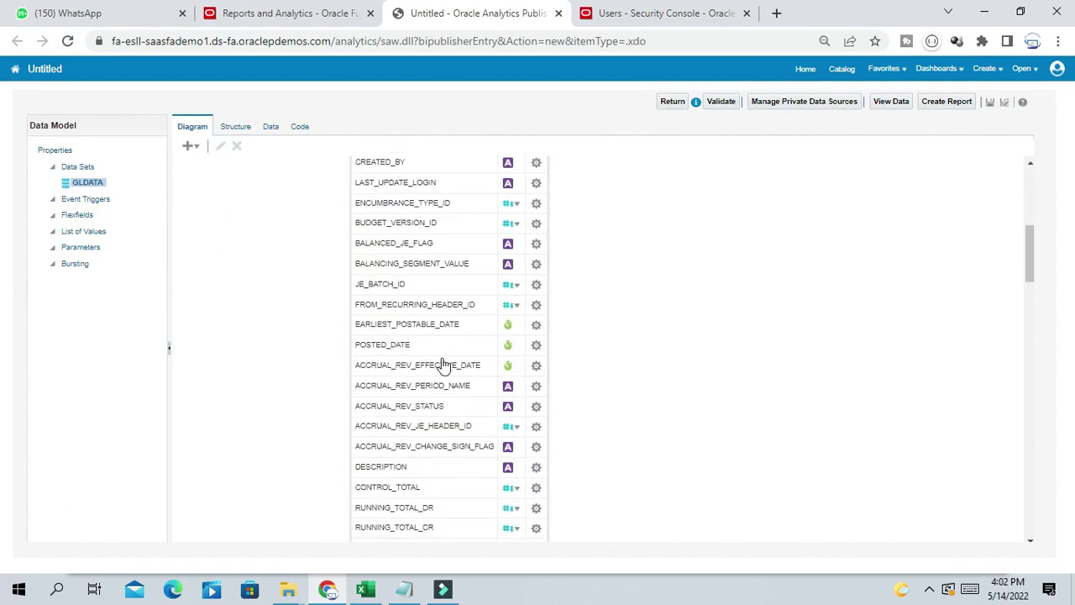
{"action": "scroll", "coordinate": [444, 359], "scroll_direction": "up", "scroll_amount": 5}
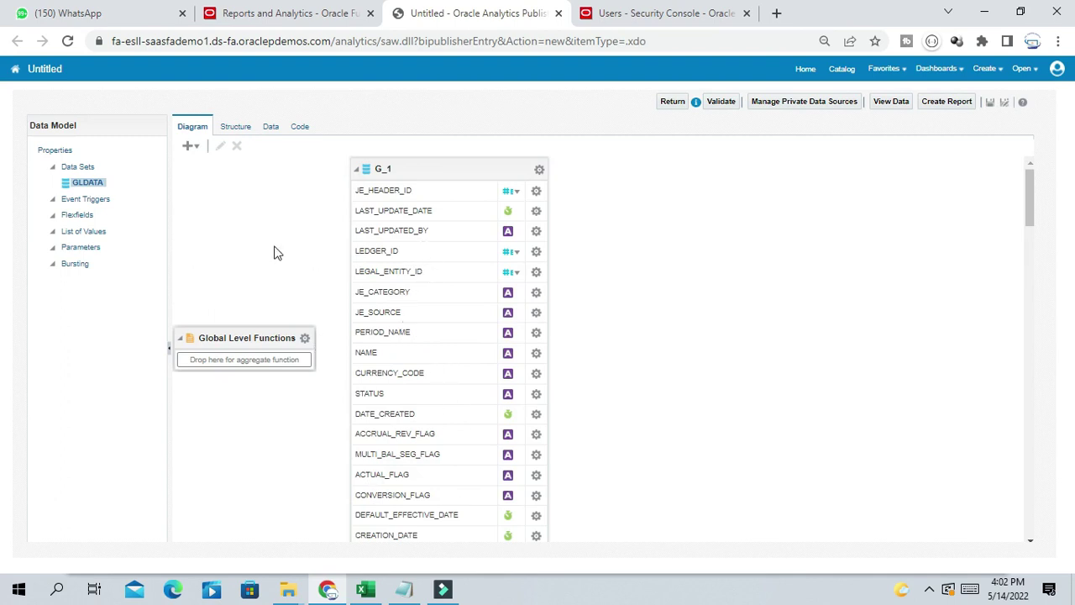
{"action": "left_click", "coordinate": [892, 102]}
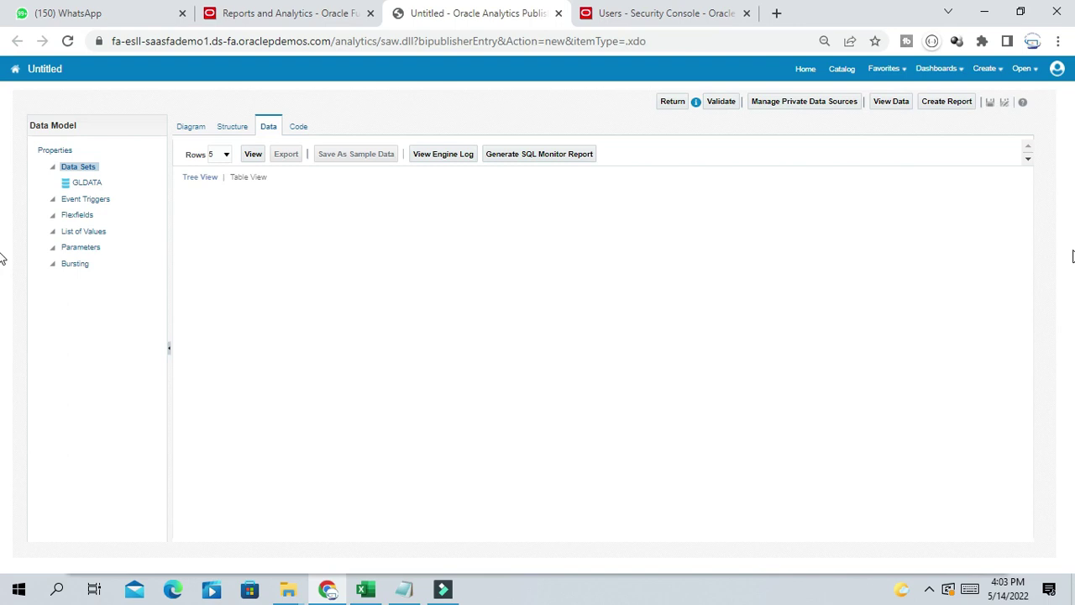
{"action": "left_click", "coordinate": [253, 157]}
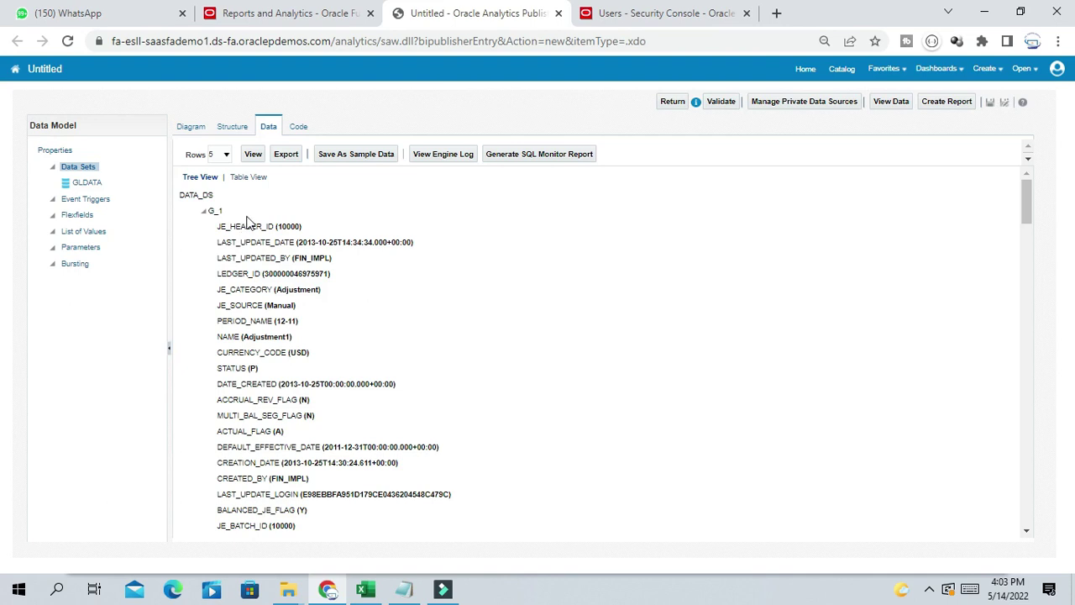
{"action": "left_click", "coordinate": [259, 177]}
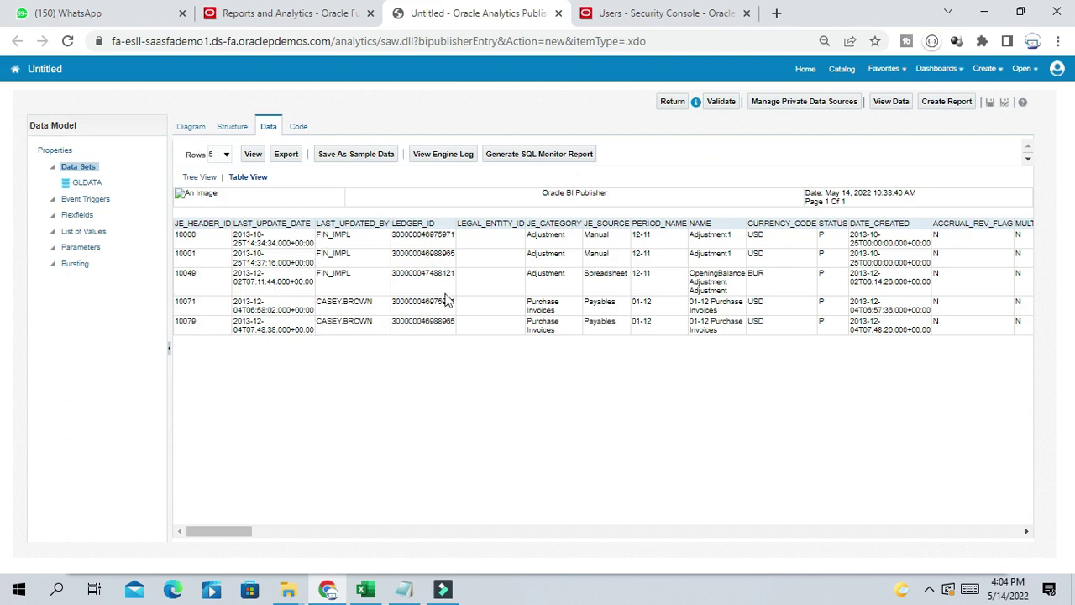
{"action": "left_click", "coordinate": [237, 532]}
{"action": "left_click_drag", "start_coordinate": [304, 547], "coordinate": [101, 533]}
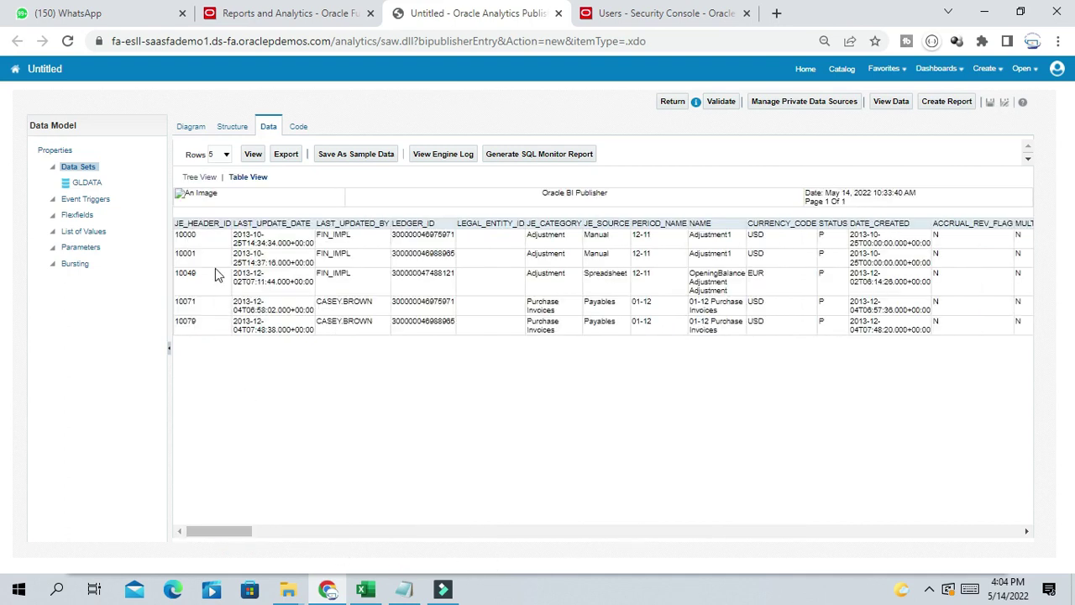